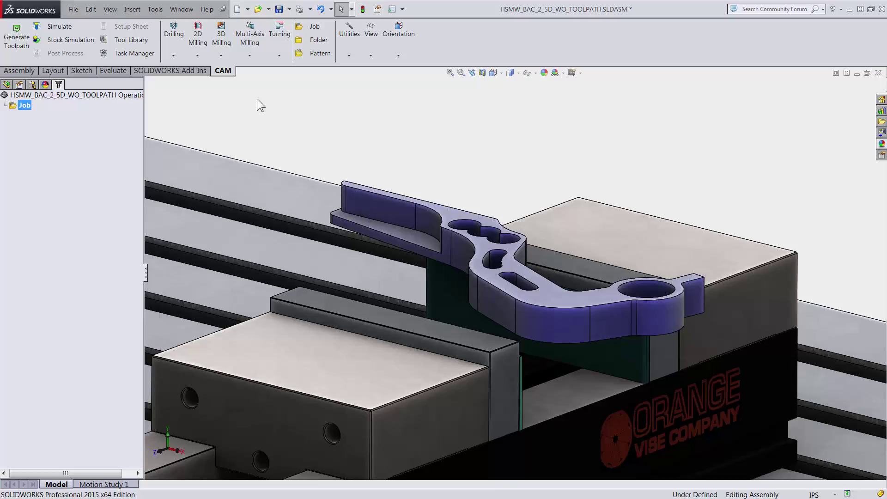
Start a new 2D Adaptive Clearing operation from the 2D Milling operations list
{"action": "left_click", "coordinate": [197, 43]}
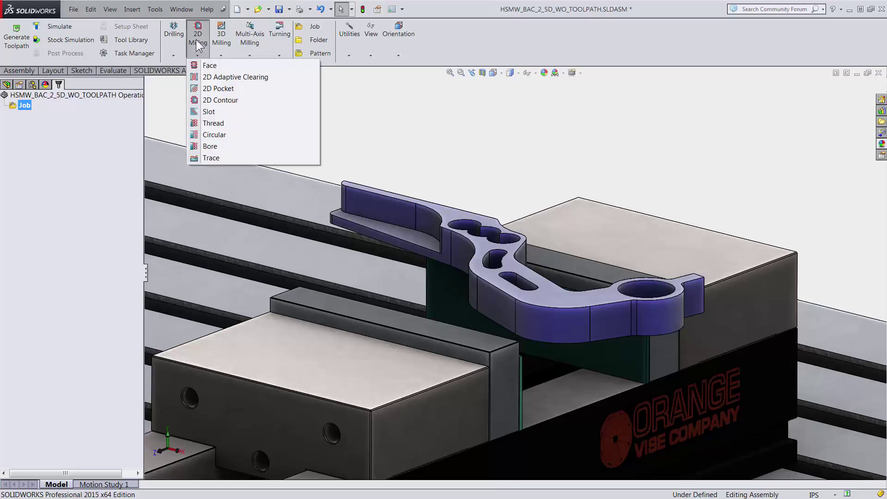
{"action": "left_click", "coordinate": [206, 78]}
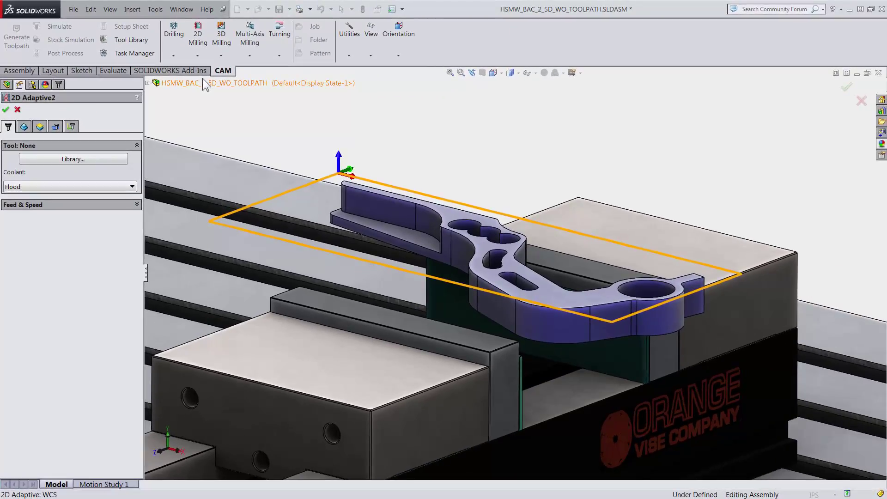
Pick the Ø16 mm flat mill (#2) from the Tutorial tool library
{"action": "left_click", "coordinate": [97, 158]}
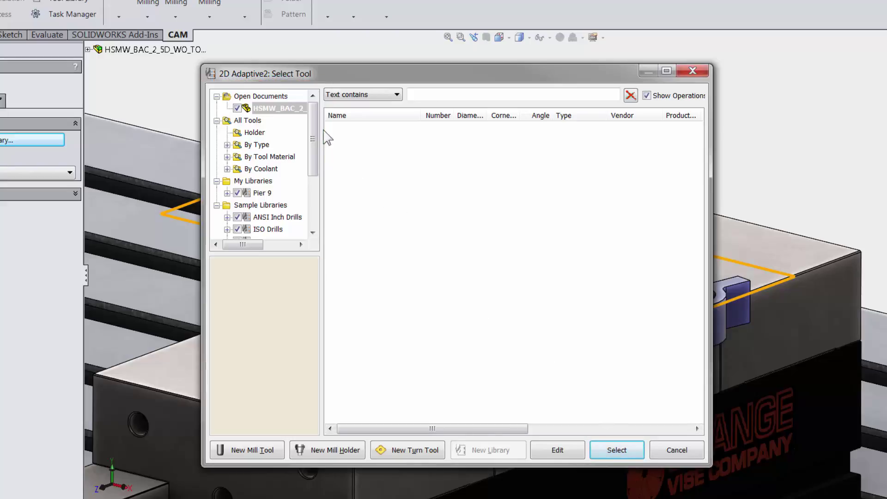
{"action": "scroll", "coordinate": [316, 163], "scroll_direction": "down", "scroll_amount": 2}
{"action": "scroll", "coordinate": [316, 163], "scroll_direction": "down", "scroll_amount": 1}
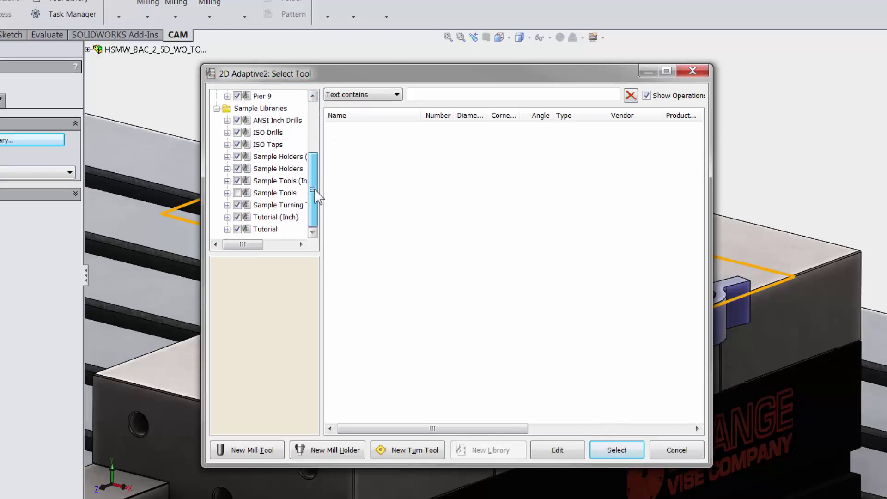
{"action": "left_click", "coordinate": [265, 230]}
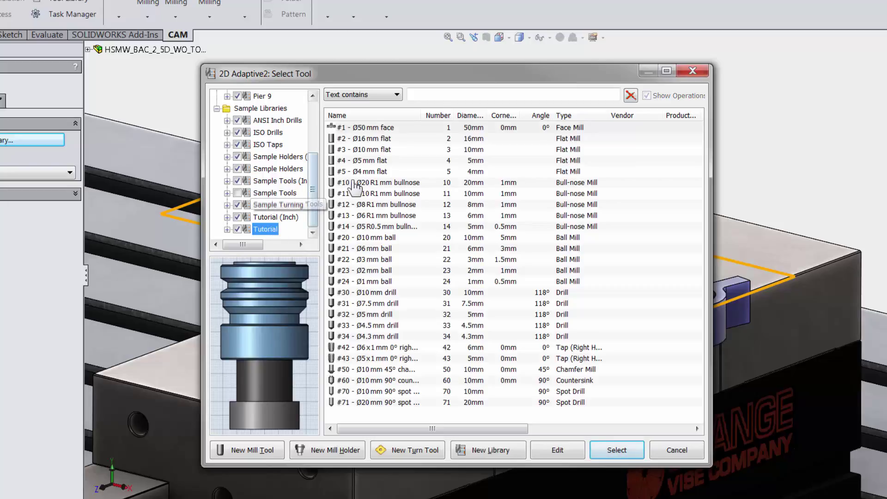
{"action": "left_click", "coordinate": [386, 145]}
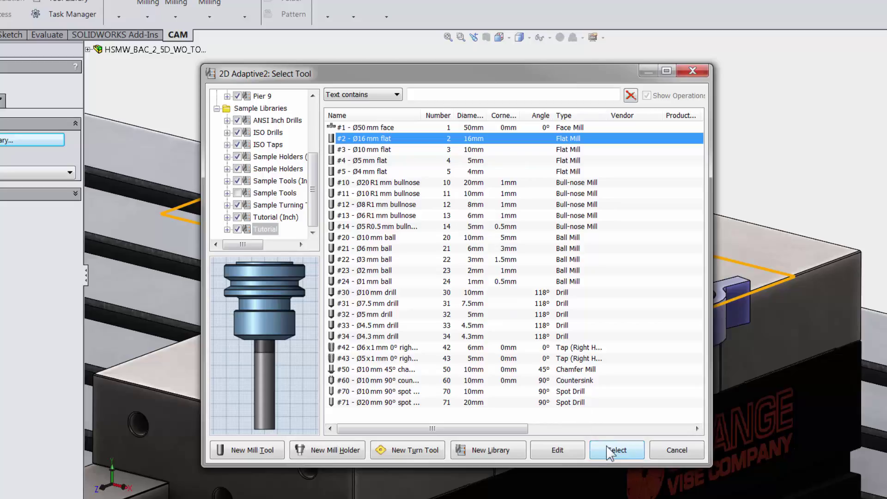
{"action": "left_click", "coordinate": [559, 451]}
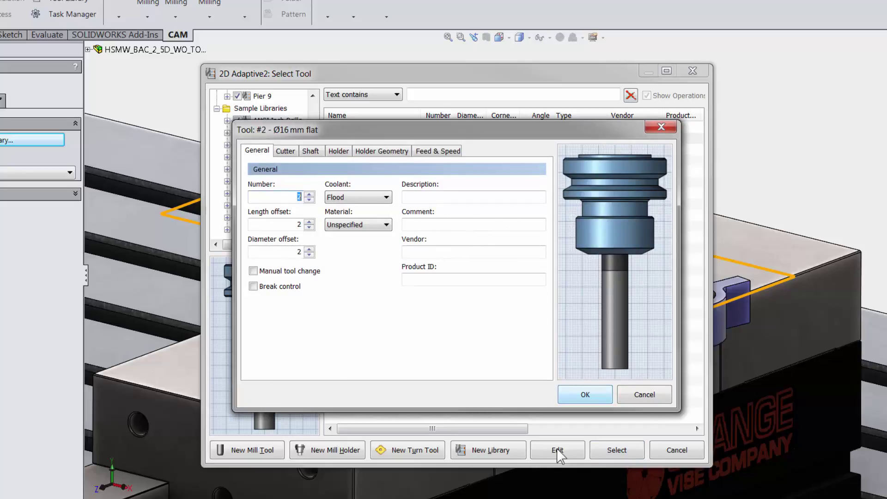
{"action": "left_click", "coordinate": [294, 155]}
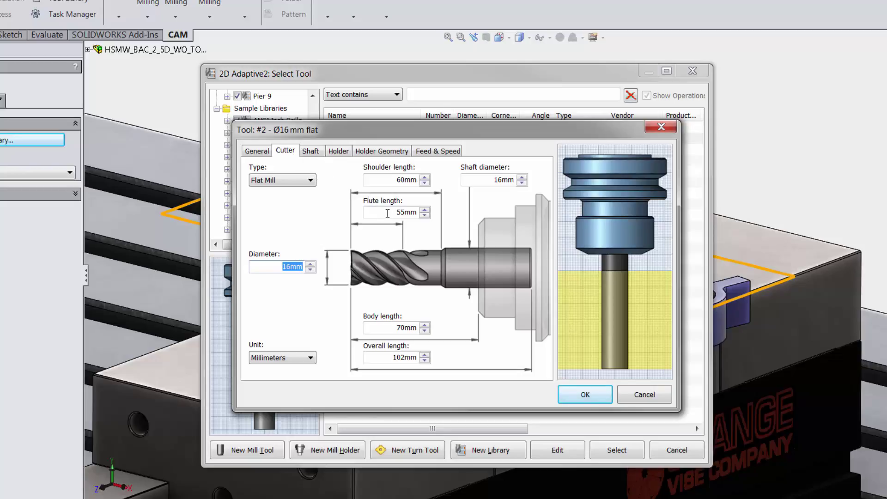
{"action": "double_click", "coordinate": [408, 214]}
{"action": "left_click_drag", "start_coordinate": [408, 215], "coordinate": [416, 214]}
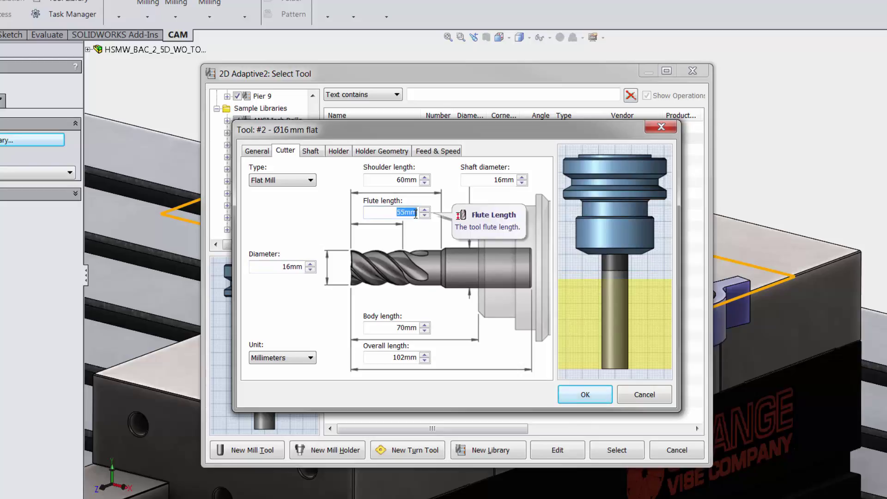
{"action": "left_click", "coordinate": [585, 394]}
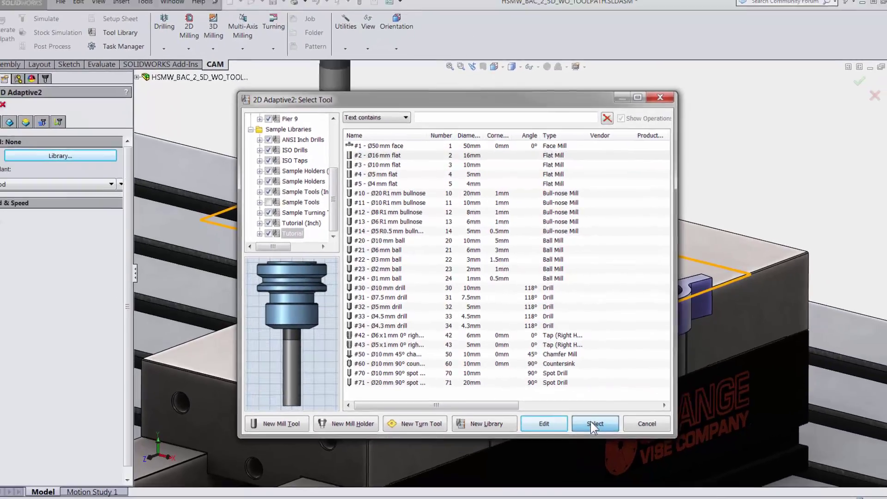
Assign the Ø16 mm flat mill to 2D Adaptive2 and show its geometry settings
{"action": "left_click", "coordinate": [589, 421]}
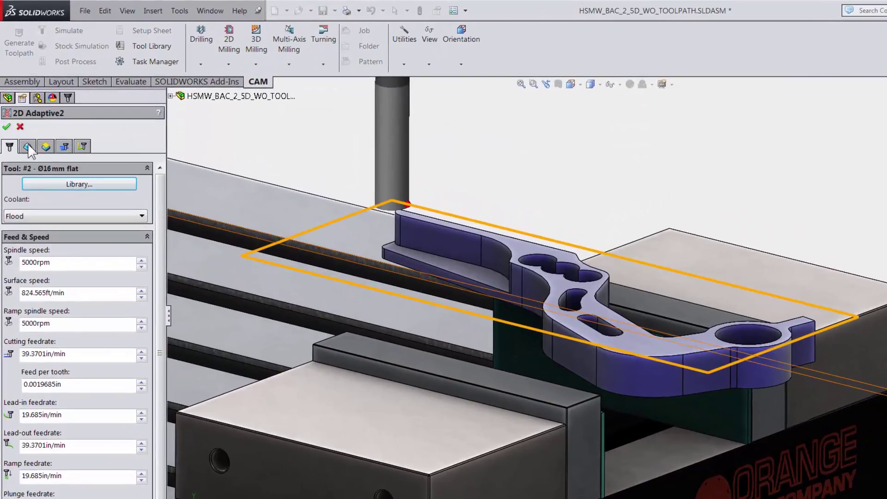
{"action": "left_click", "coordinate": [27, 148]}
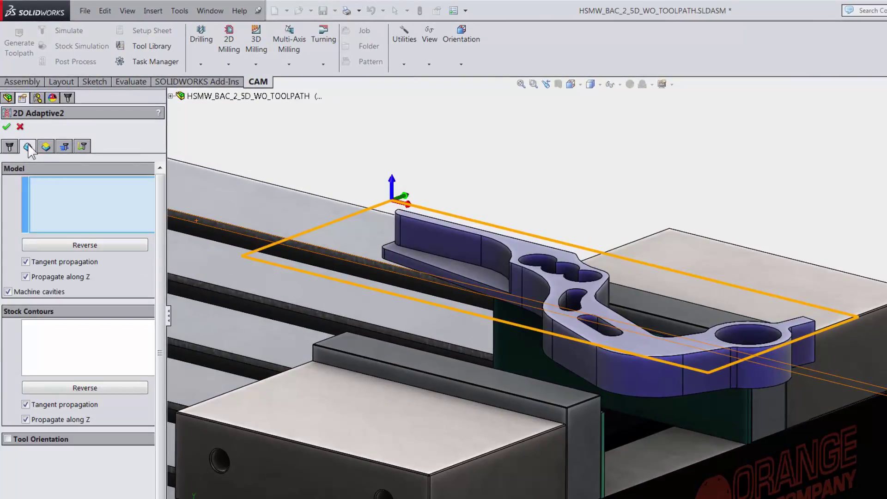
Use the pedal's bottom outer edge as the contour, with Machine cavities unchecked
{"action": "left_click", "coordinate": [578, 374]}
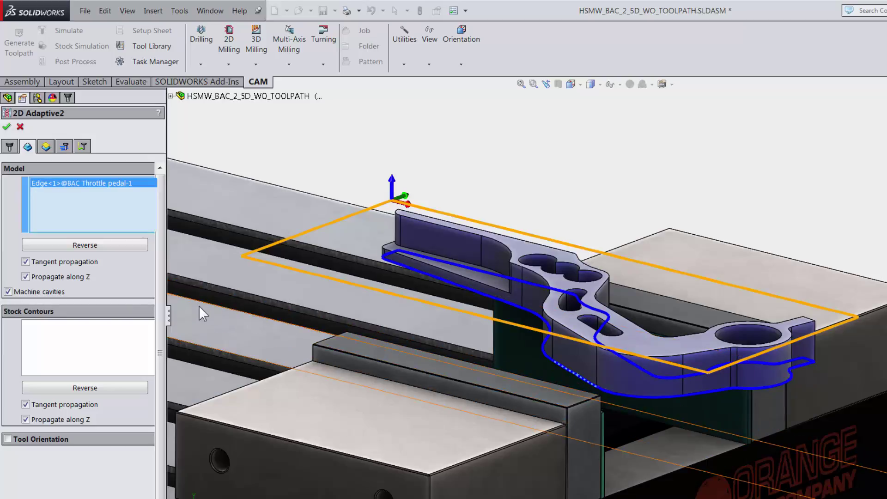
{"action": "left_click", "coordinate": [7, 292]}
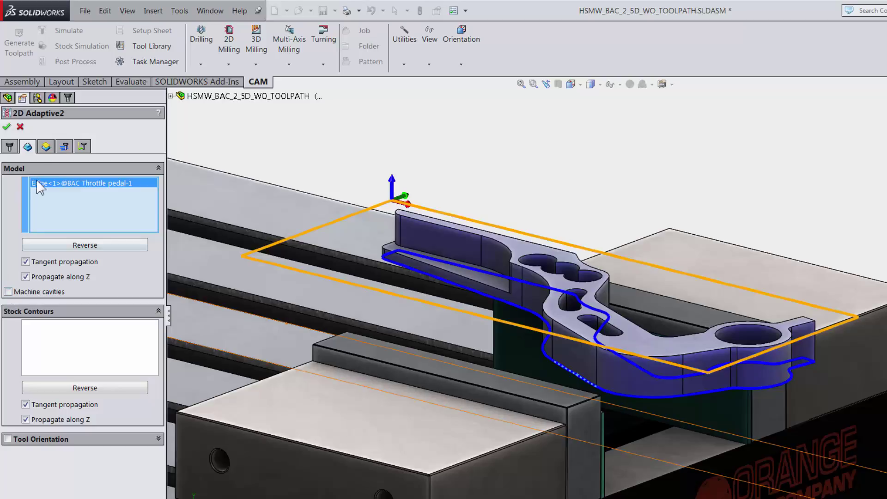
Review the heights, then select the Optimal load value in the pass settings
{"action": "left_click", "coordinate": [47, 148]}
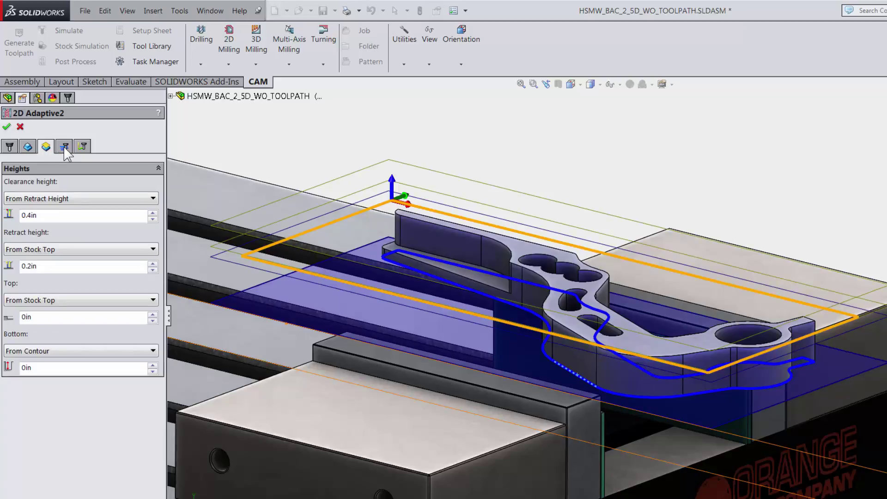
{"action": "left_click", "coordinate": [64, 147]}
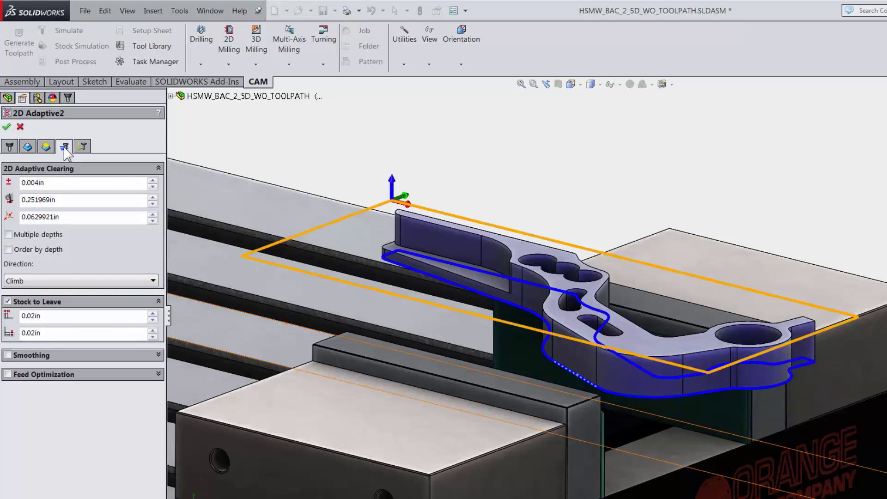
{"action": "double_click", "coordinate": [58, 199]}
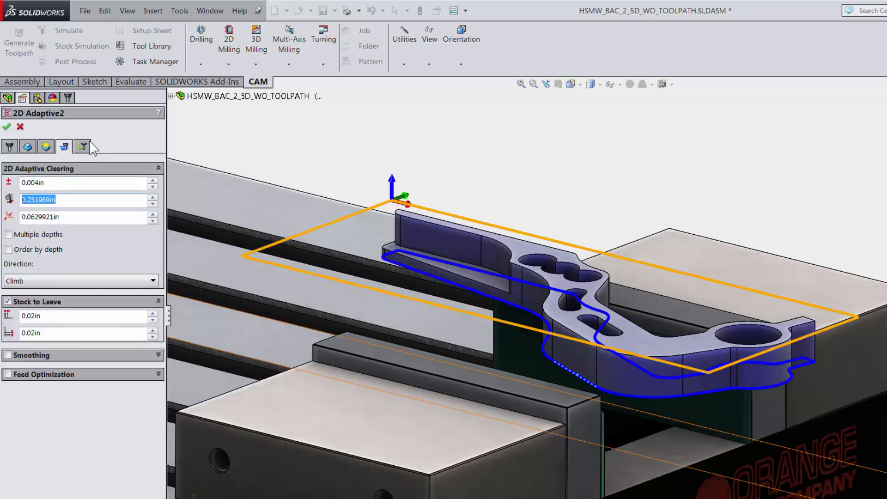
Keep the Linking stay-down level at Least
{"action": "left_click", "coordinate": [83, 146]}
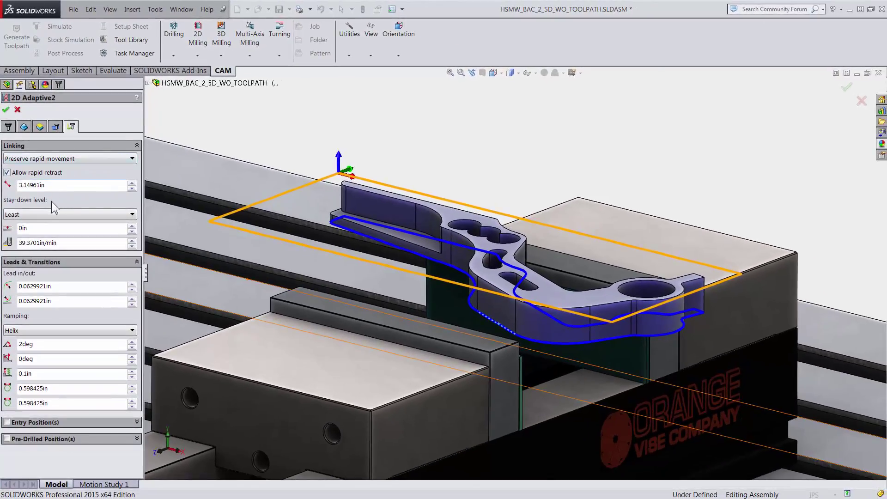
{"action": "left_click", "coordinate": [50, 213]}
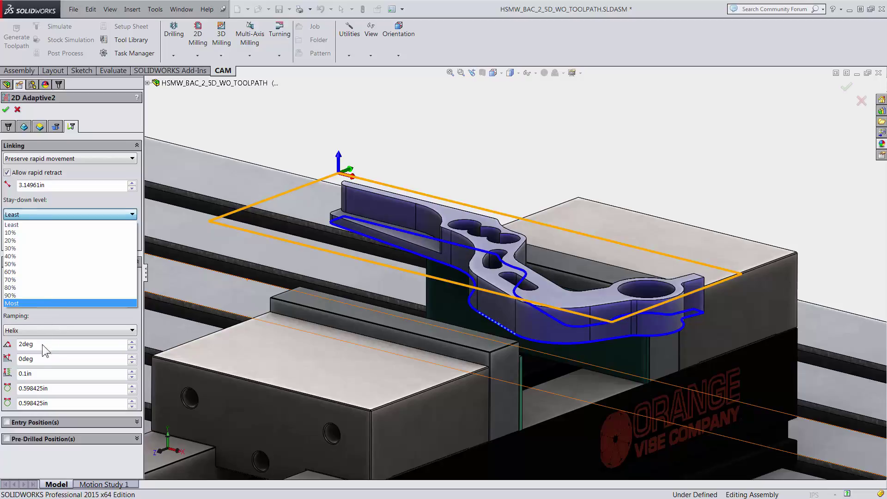
{"action": "left_click", "coordinate": [35, 457]}
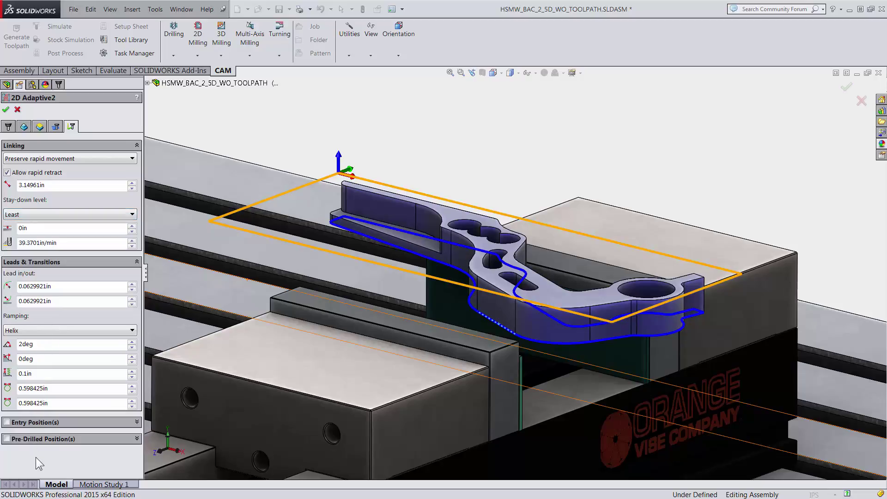
Generate the [T2] 2D Adaptive2 toolpath and play its cutting simulation
{"action": "left_click", "coordinate": [6, 110]}
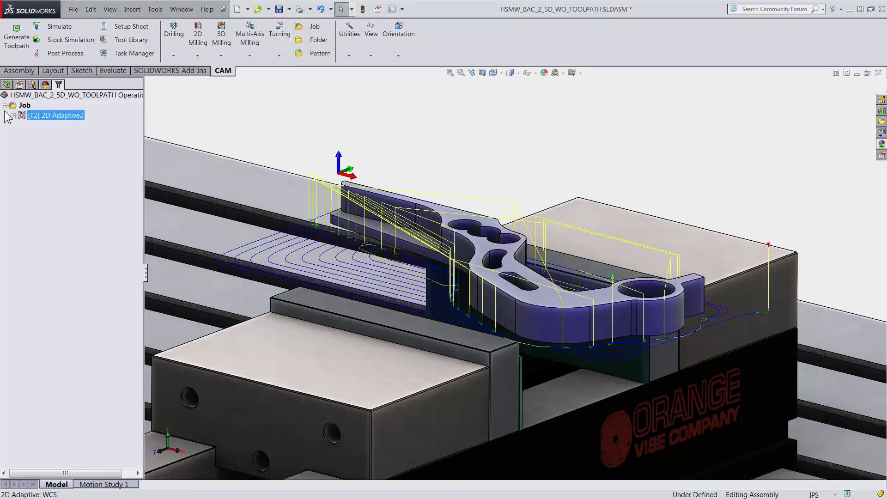
{"action": "left_click", "coordinate": [60, 26]}
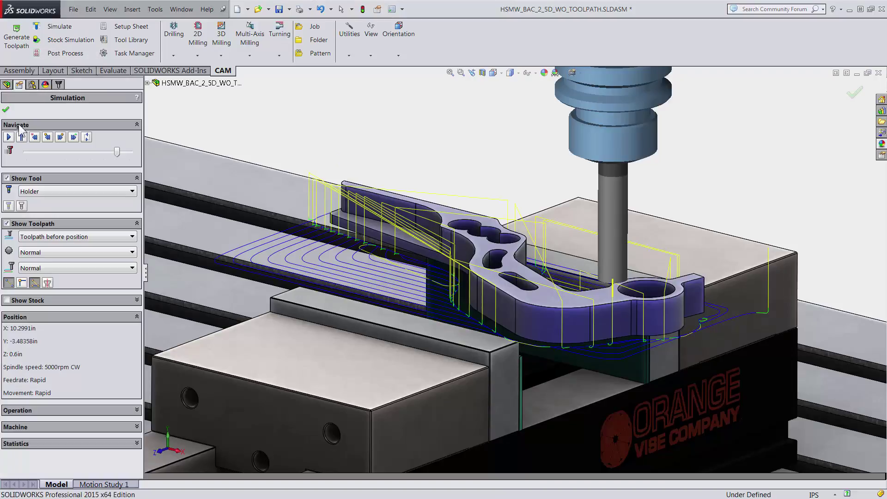
{"action": "left_click", "coordinate": [9, 136]}
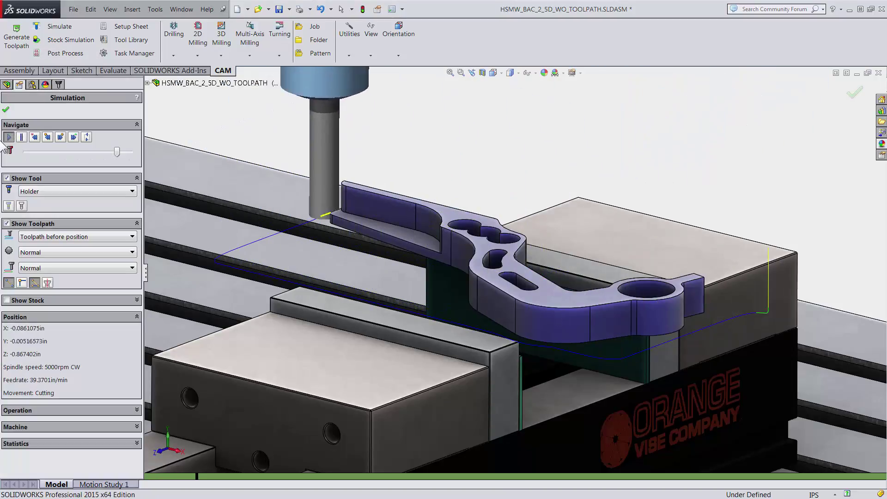